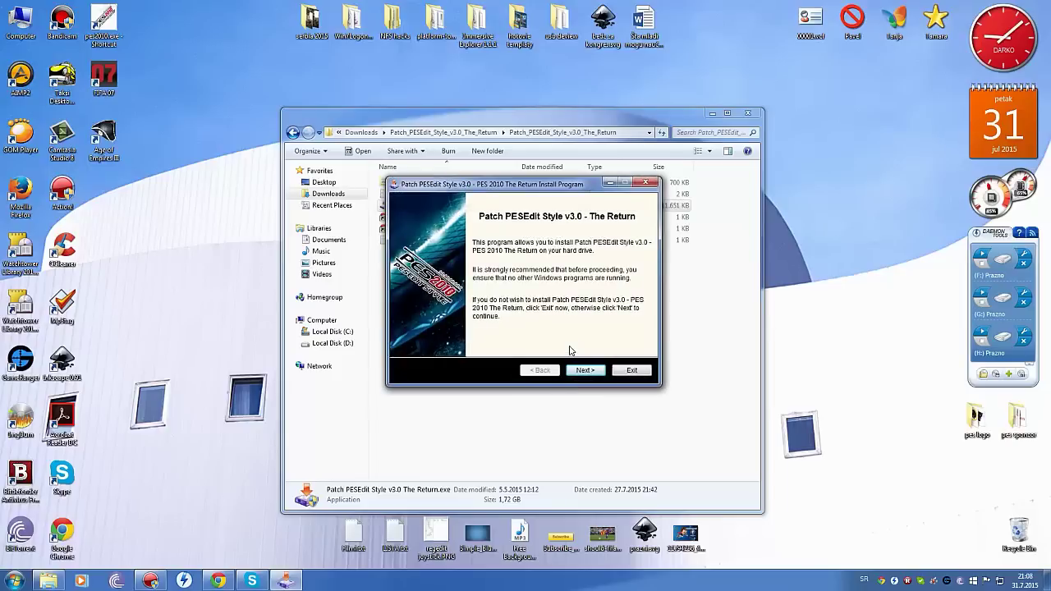
Advance through the PESEdit Style v3.0 installer and accept the license agreement.
click(584, 368)
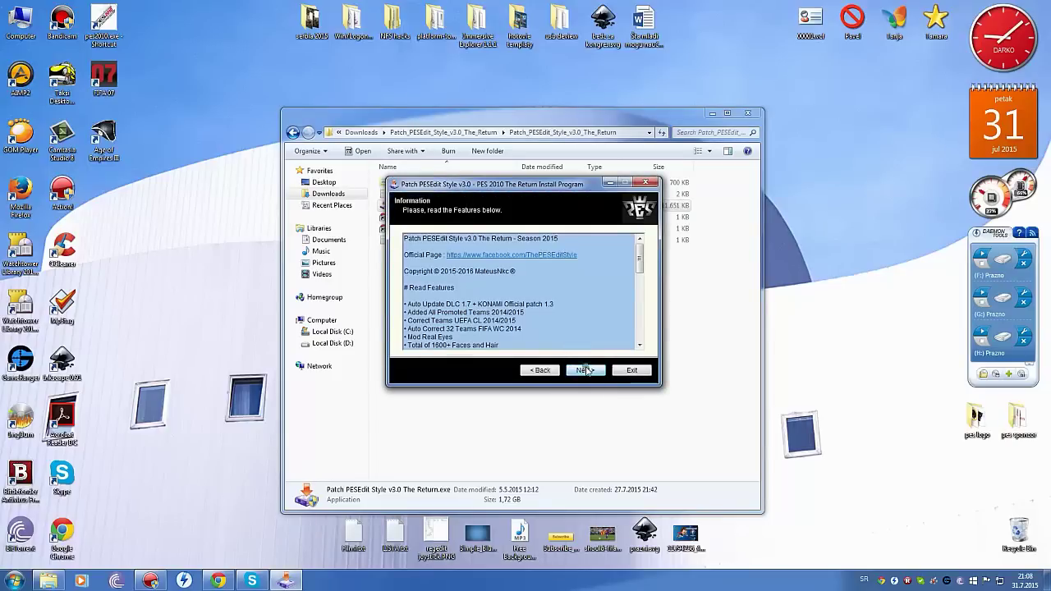
click(585, 370)
click(493, 336)
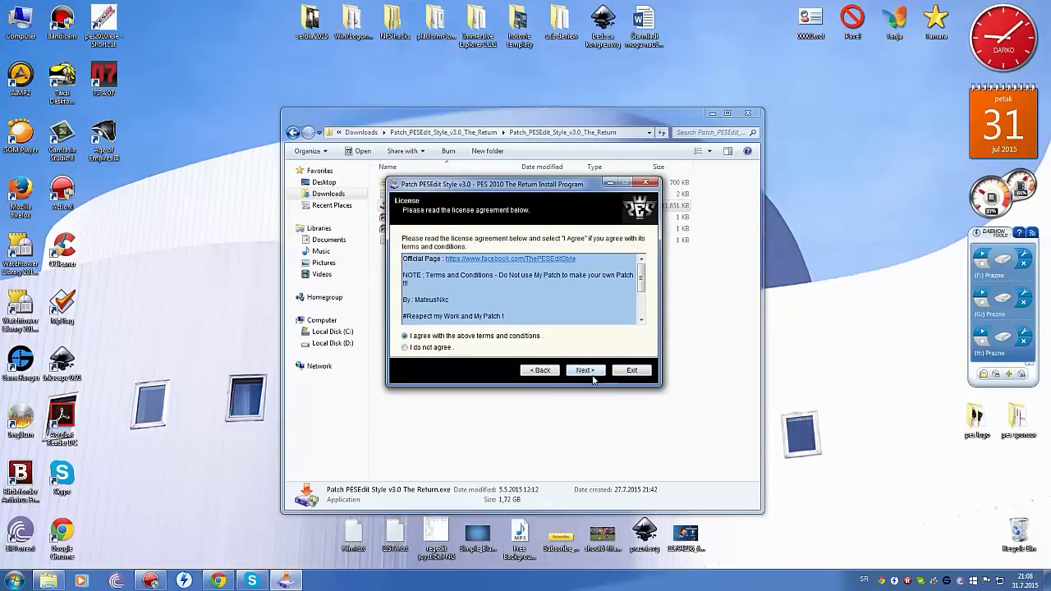
click(585, 371)
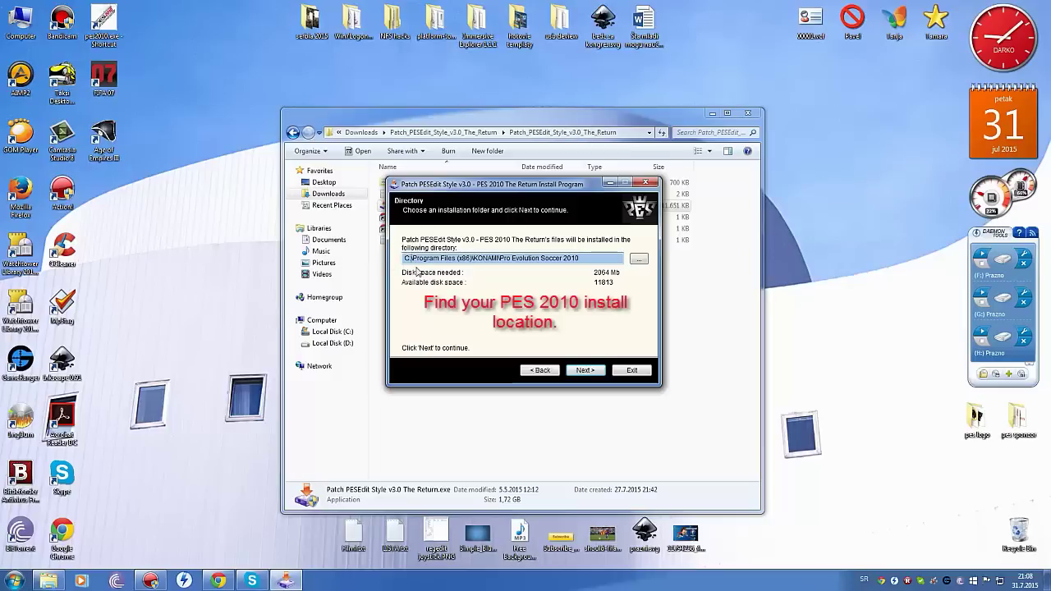
Change the install path's drive from C: to D:, install, then close the opened browser page.
key(Home)
key(Delete)
text(D)
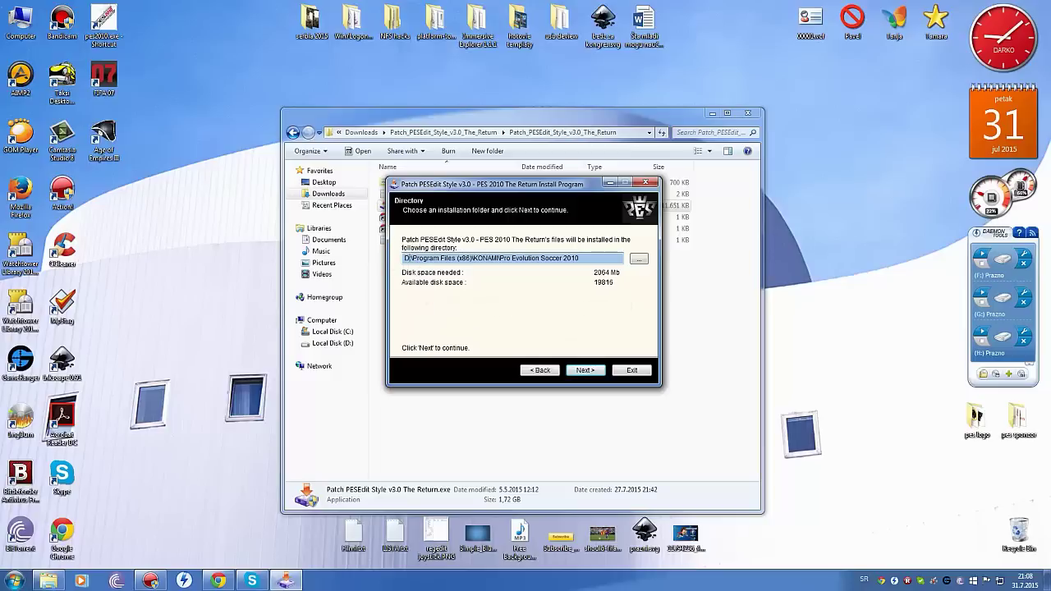
click(584, 370)
click(586, 370)
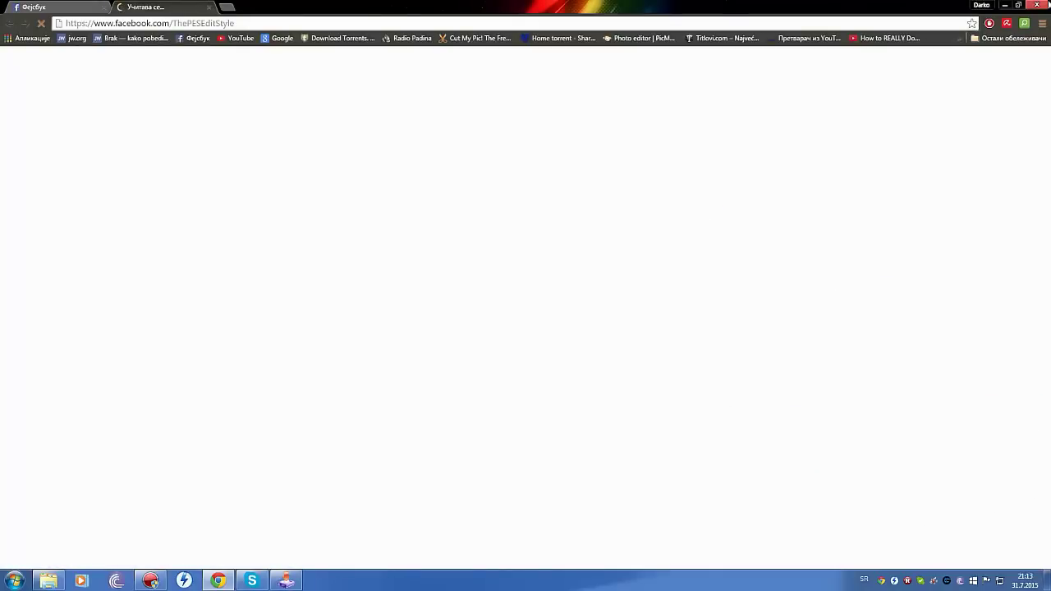
click(1043, 4)
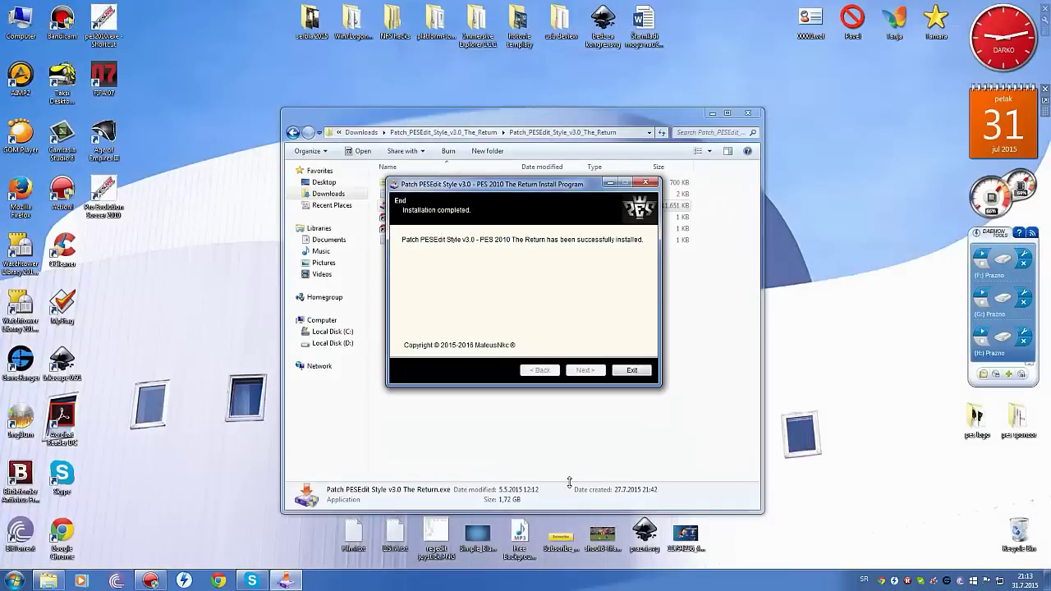
Exit the PESEdit installer and open MiCano4u.OrG.PES2010.Next.Season.Patch.2016.rar from Downloads.
click(640, 370)
click(294, 133)
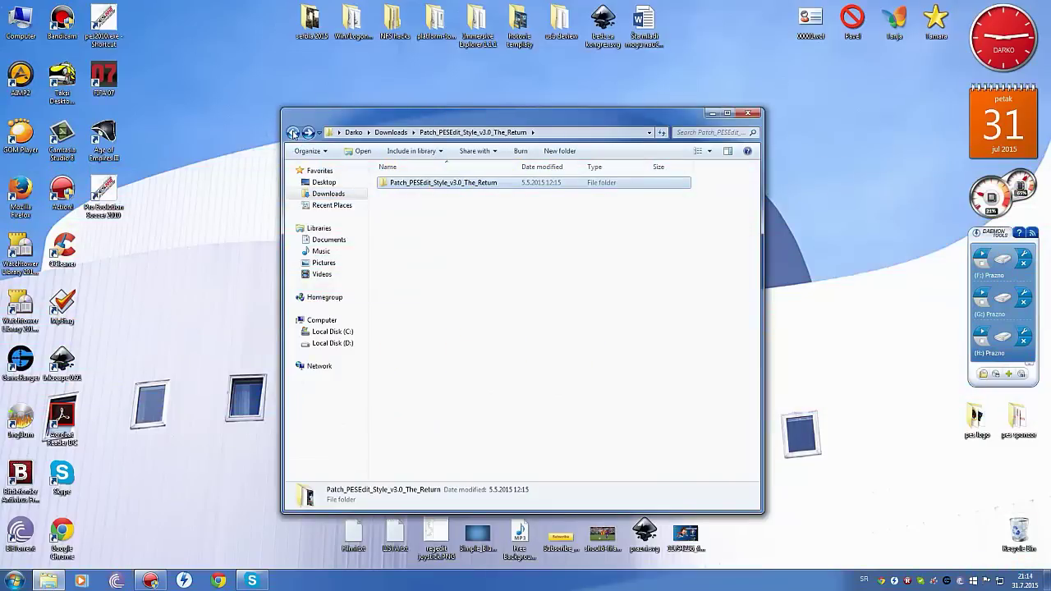
click(293, 133)
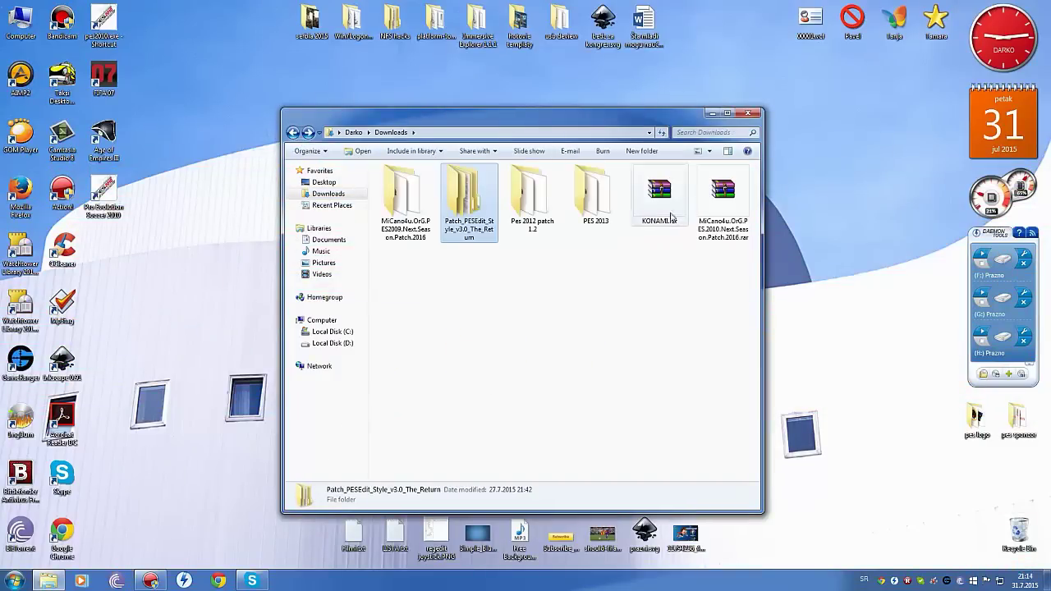
double_click(722, 208)
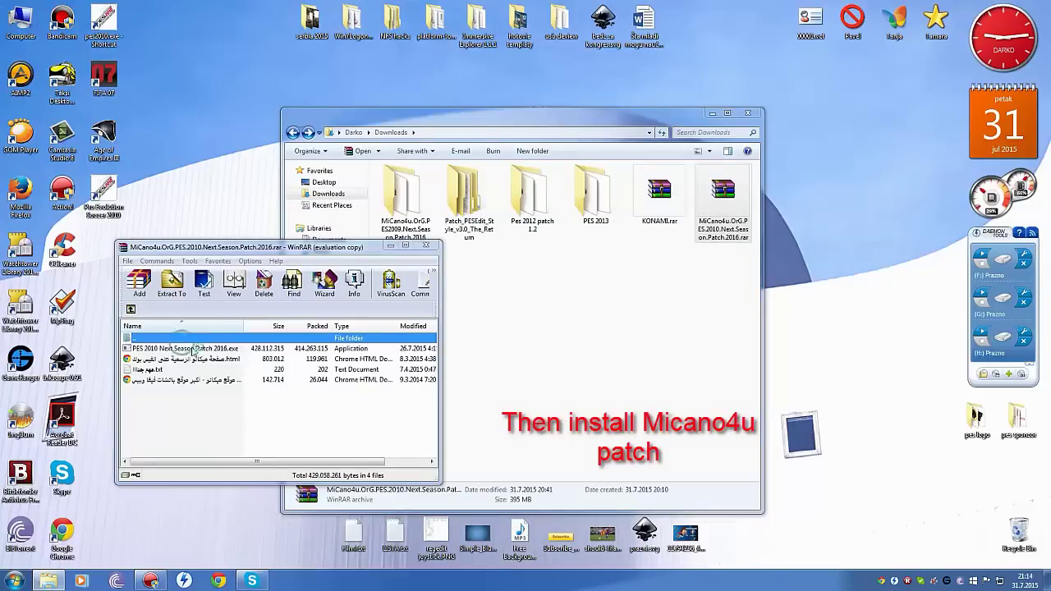
Dismiss the blank WinRAR message and extract PES 2010 Next Season Patch 2016.exe into Downloads.
double_click(393, 349)
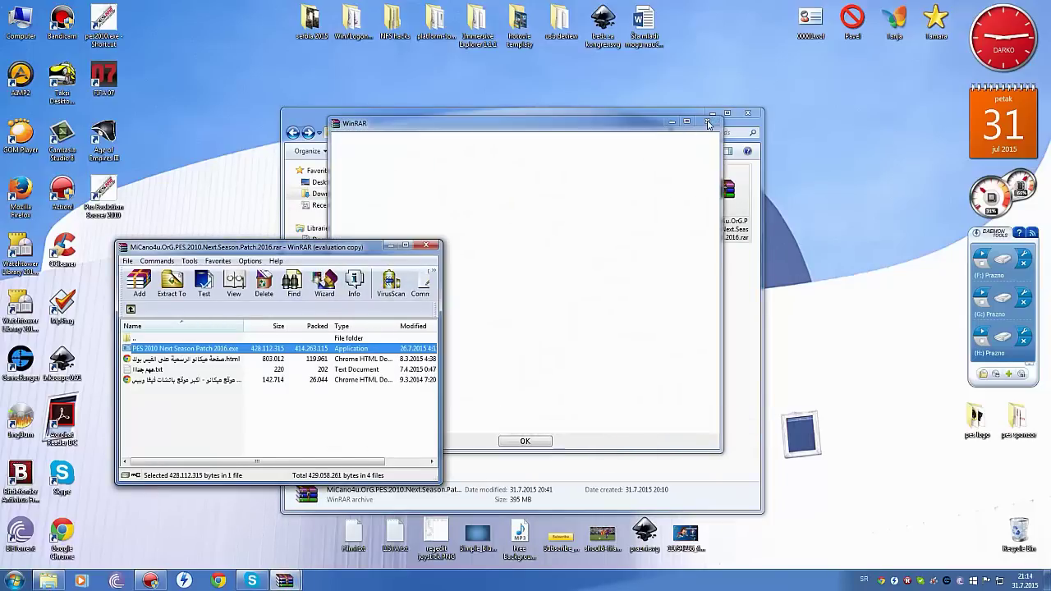
click(525, 441)
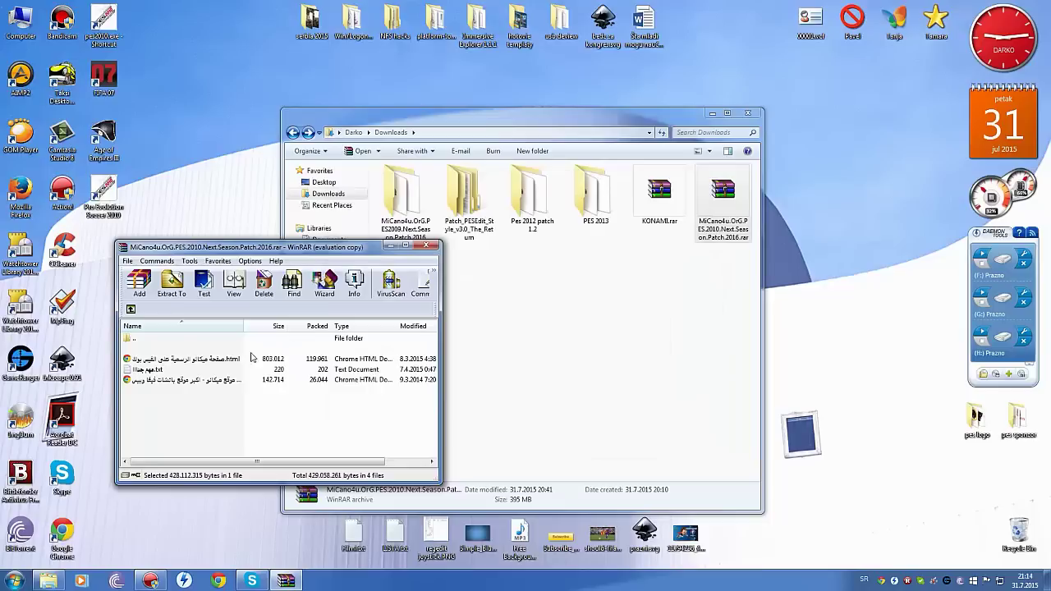
double_click(204, 351)
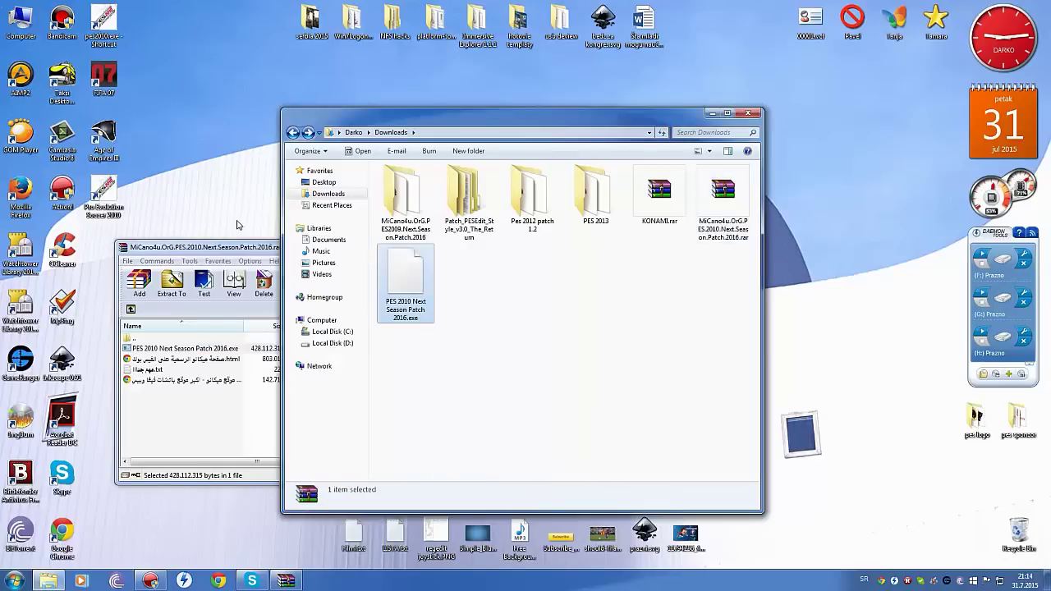
click(250, 249)
Close WinRAR and run PES 2010 Next Season Patch 2016.exe, allowing it past the security warning.
click(428, 246)
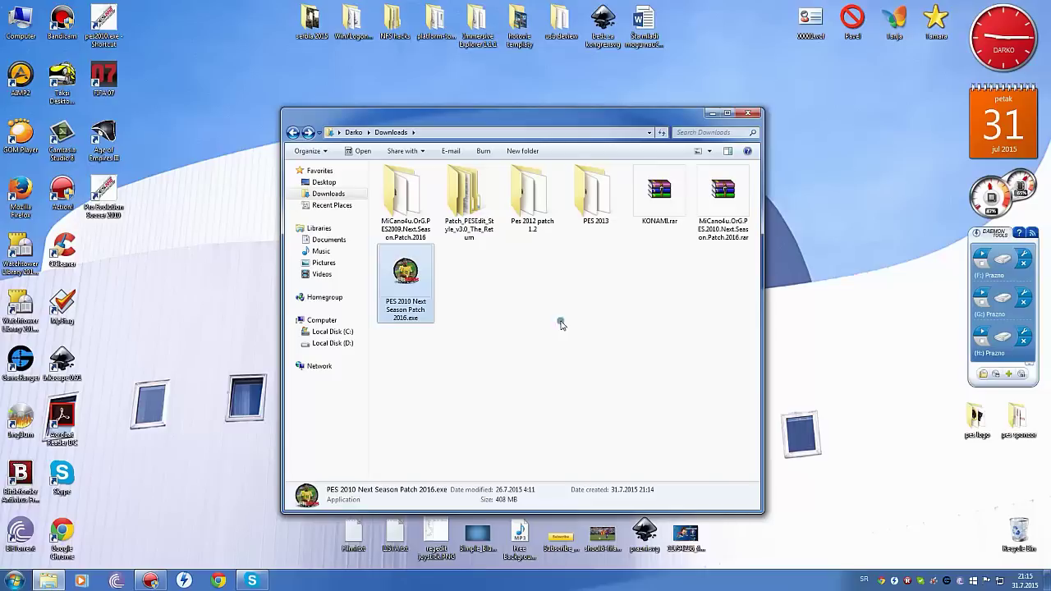
key(Return)
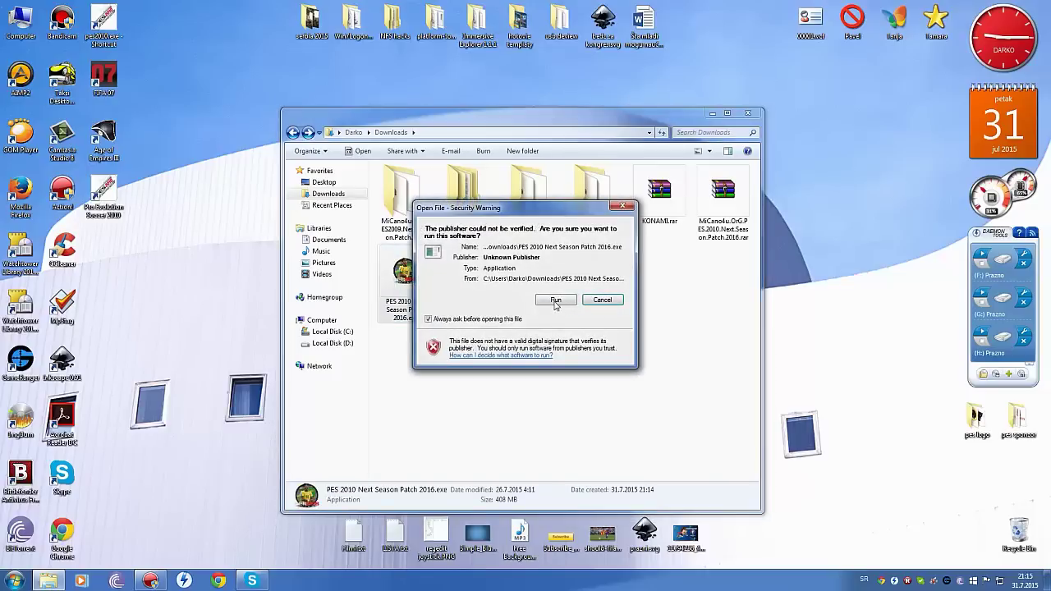
click(556, 301)
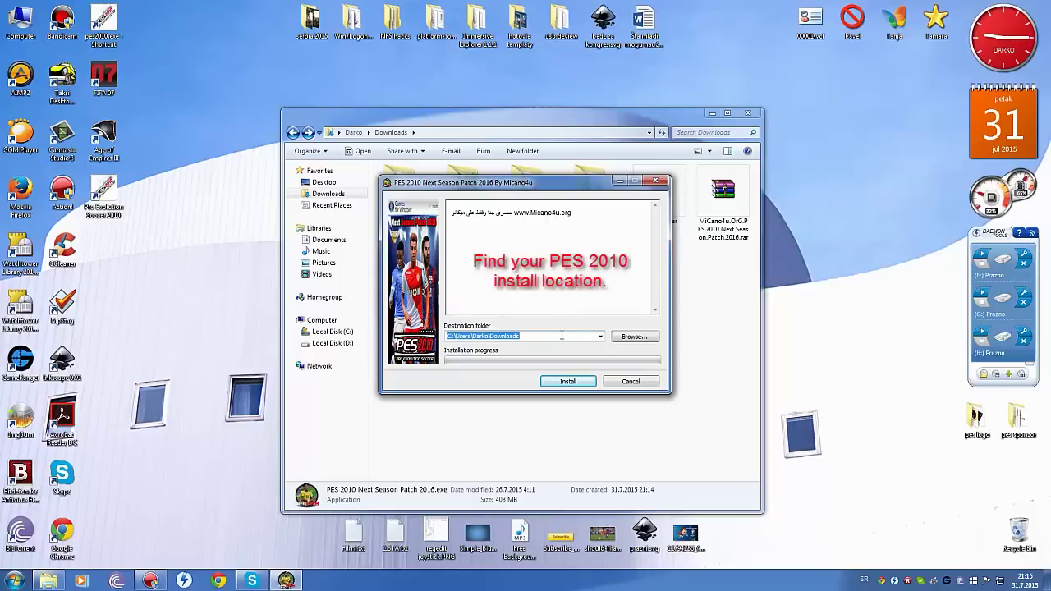
Browse to D:\Program Files (x86)\KONAMI\Pro Evolution Soccer 2010 and confirm it as the destination.
click(641, 338)
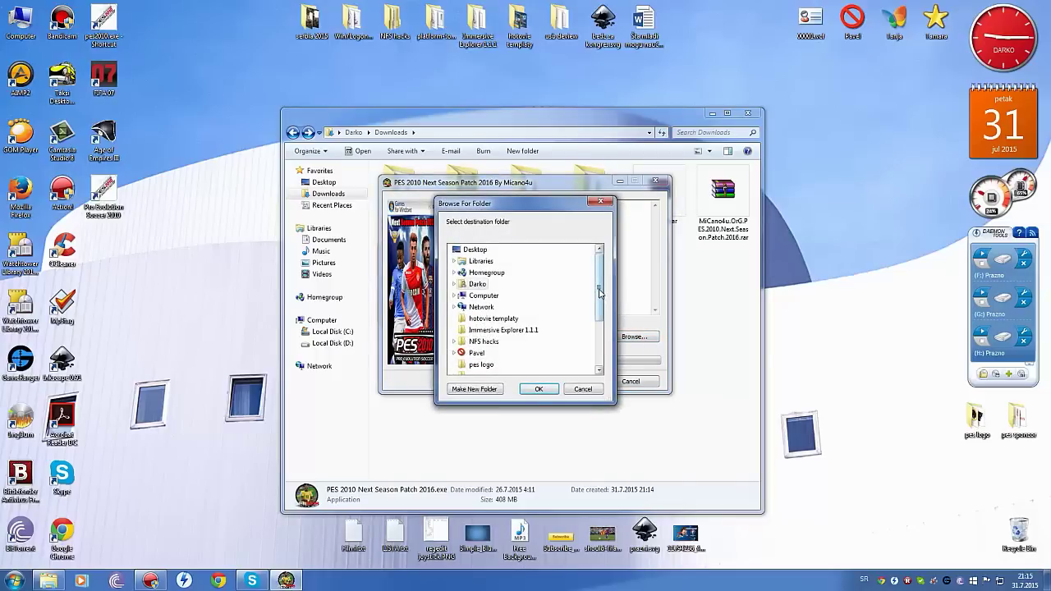
drag(603, 296, 501, 282)
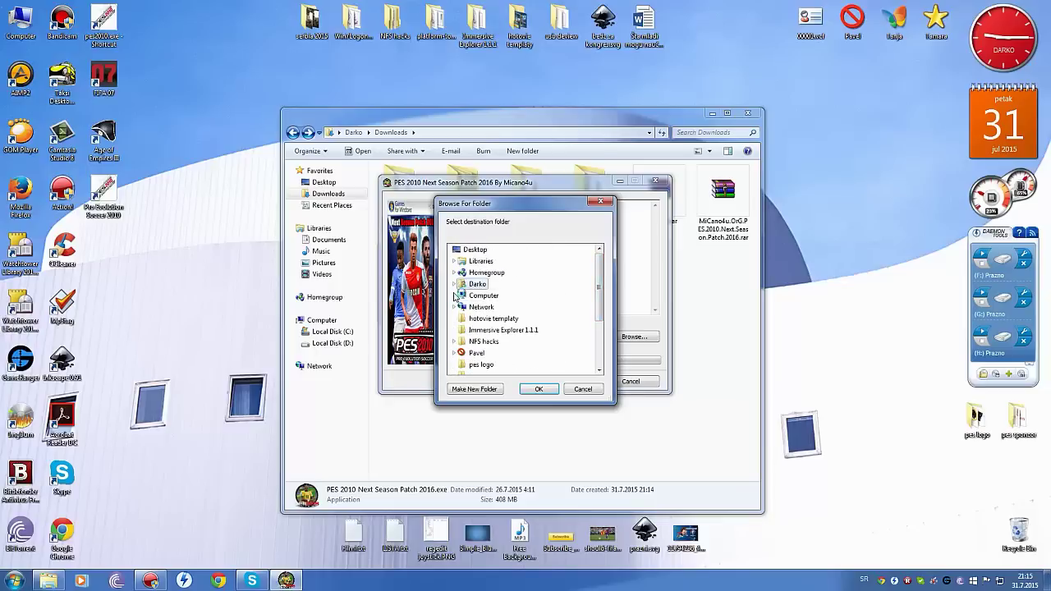
click(455, 296)
double_click(494, 320)
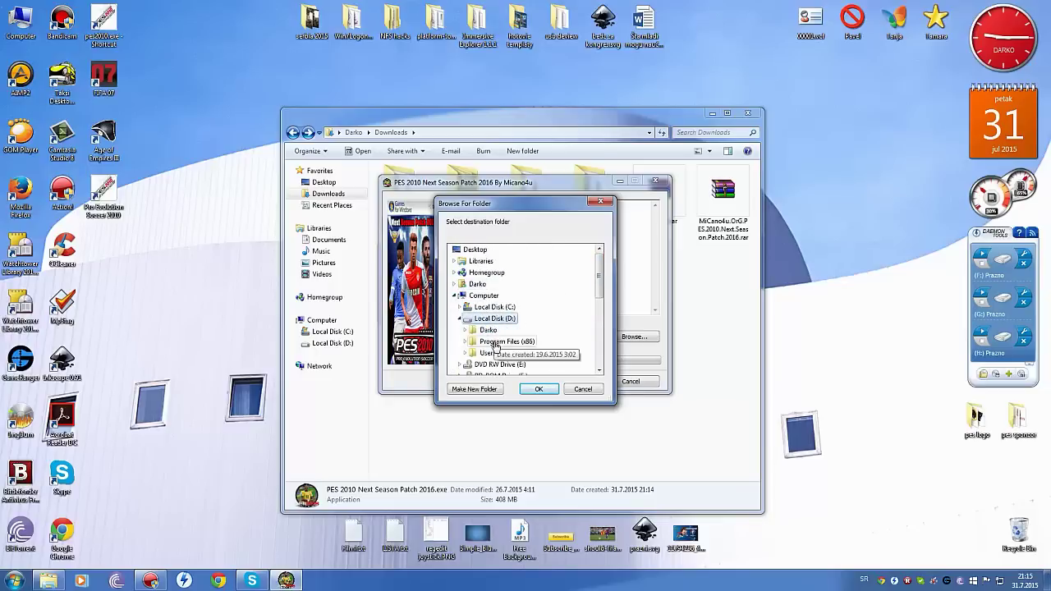
double_click(505, 341)
double_click(508, 352)
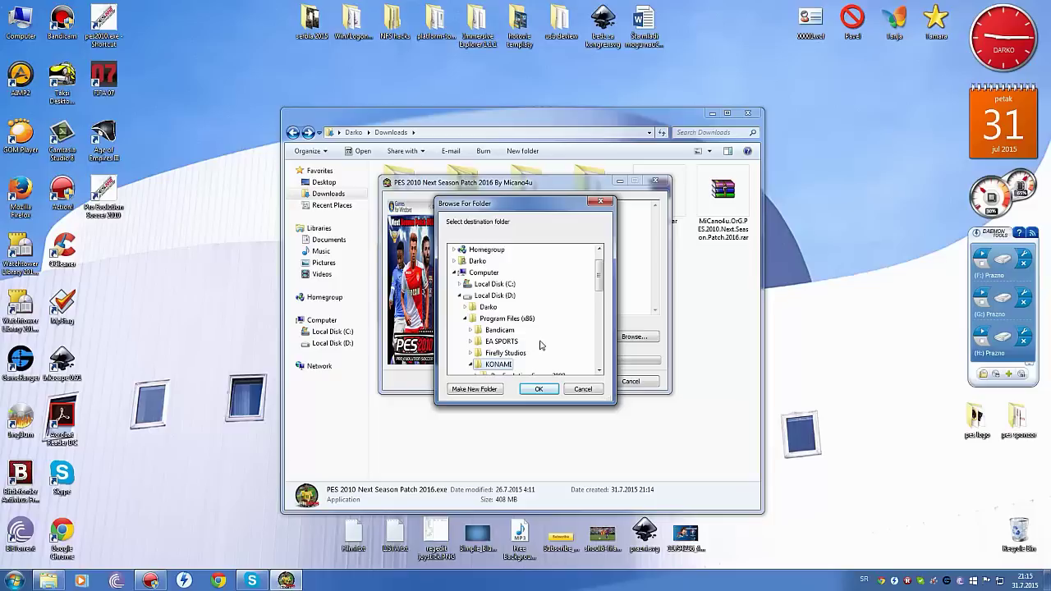
double_click(552, 353)
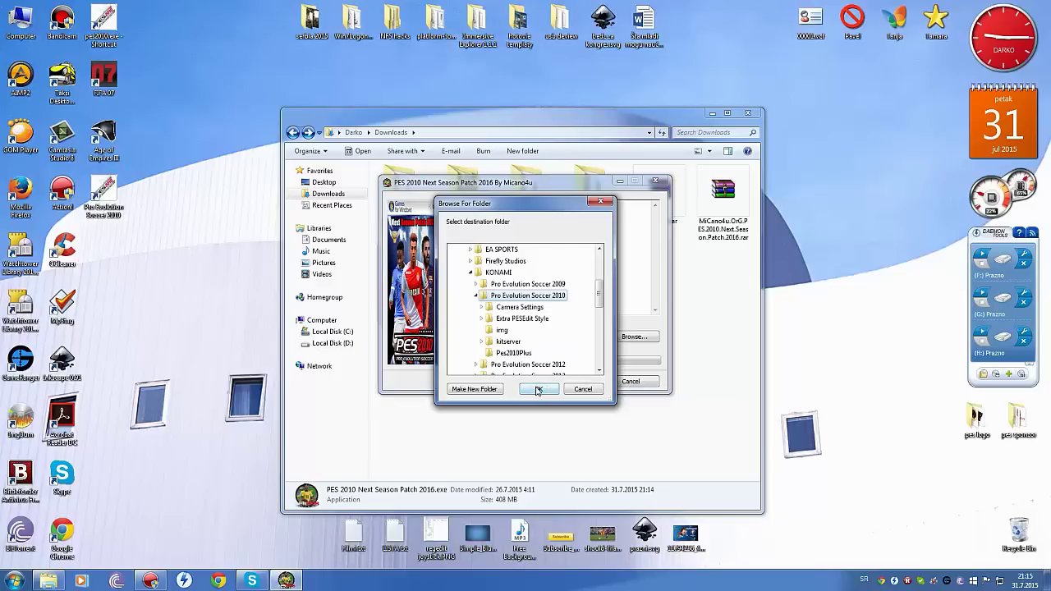
click(538, 390)
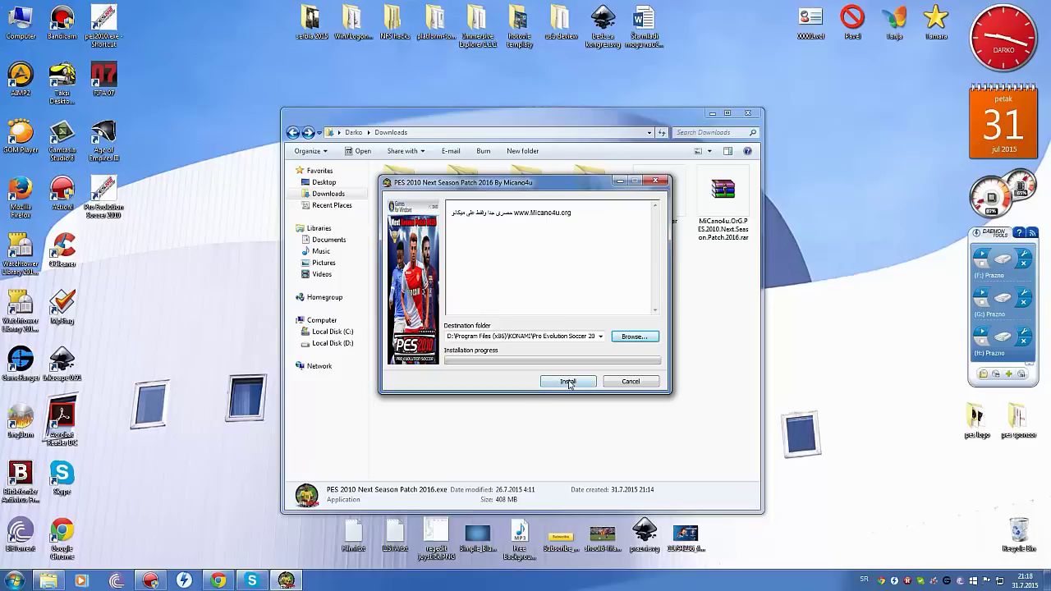
Install the Micano4u patch with the archive password, then close the micano4u.org browser page.
click(568, 382)
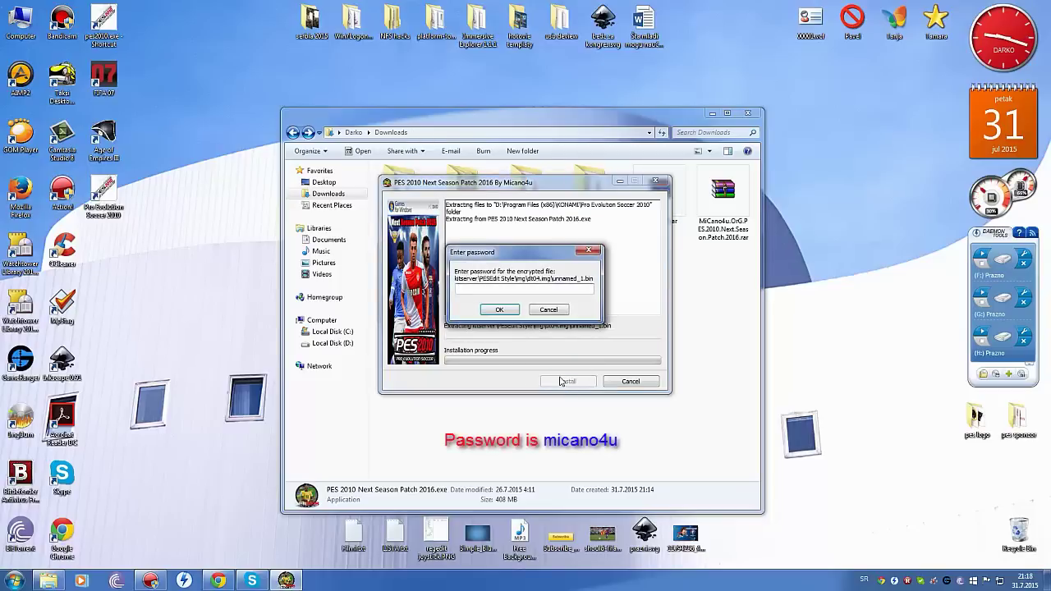
text(micano4u)
key(Return)
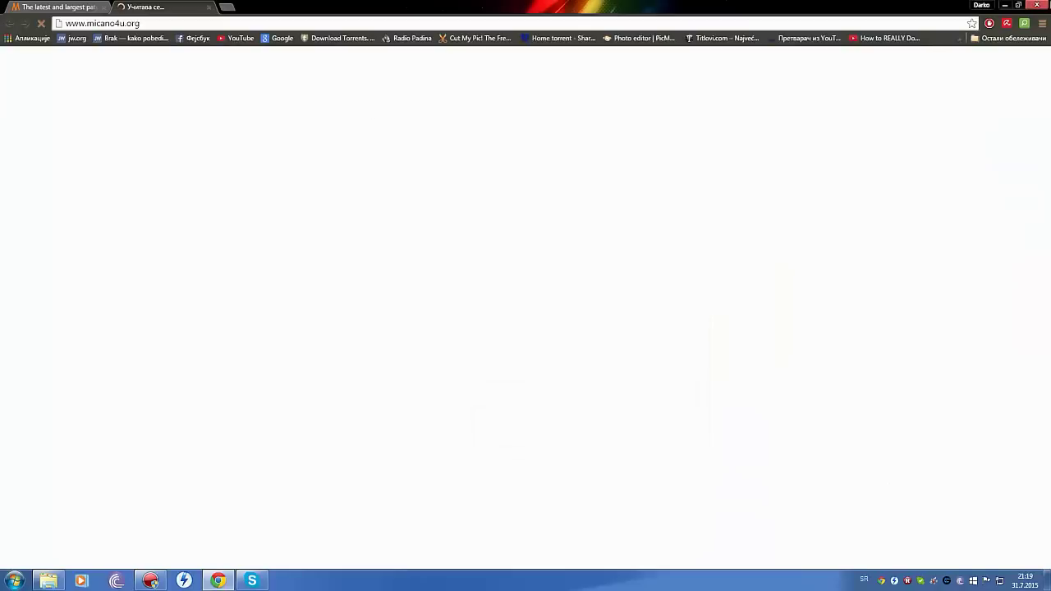
click(1036, 5)
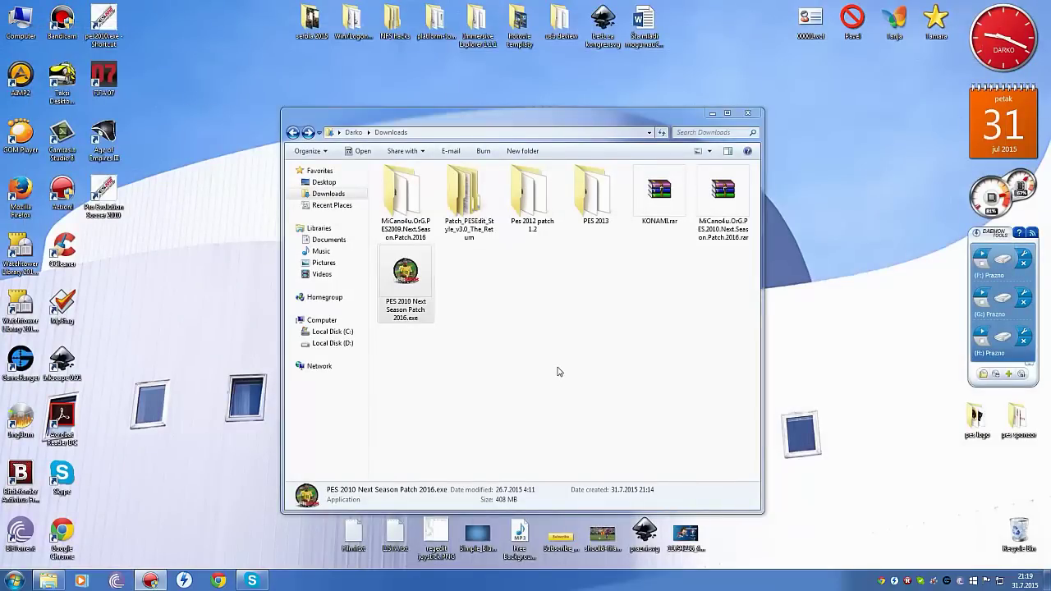
click(558, 371)
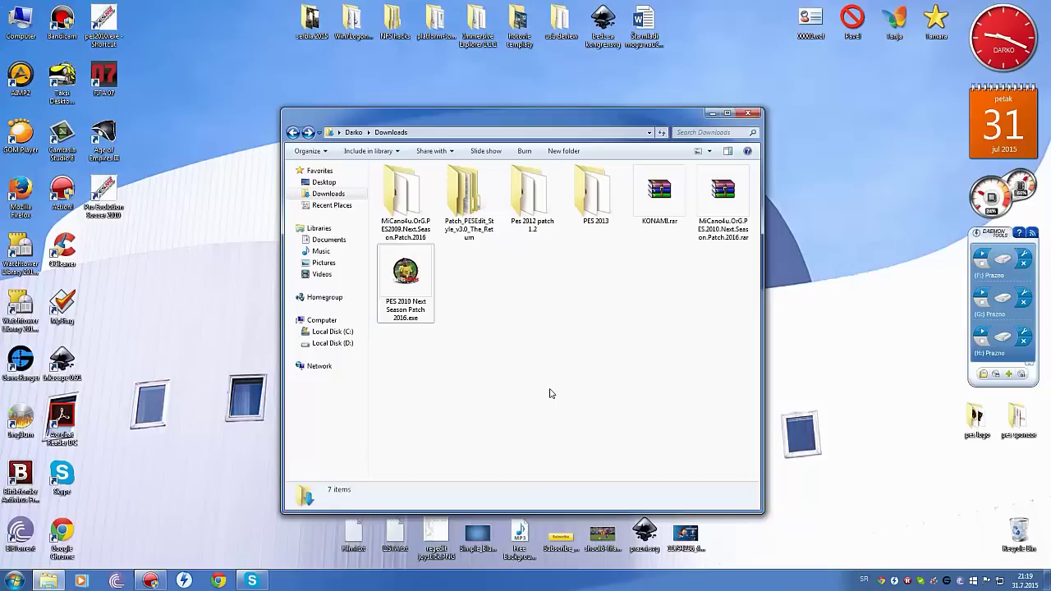
Open KONAMI.rar in WinRAR and browse into its KONAMI\Pro Evolution Soccer folder.
click(657, 198)
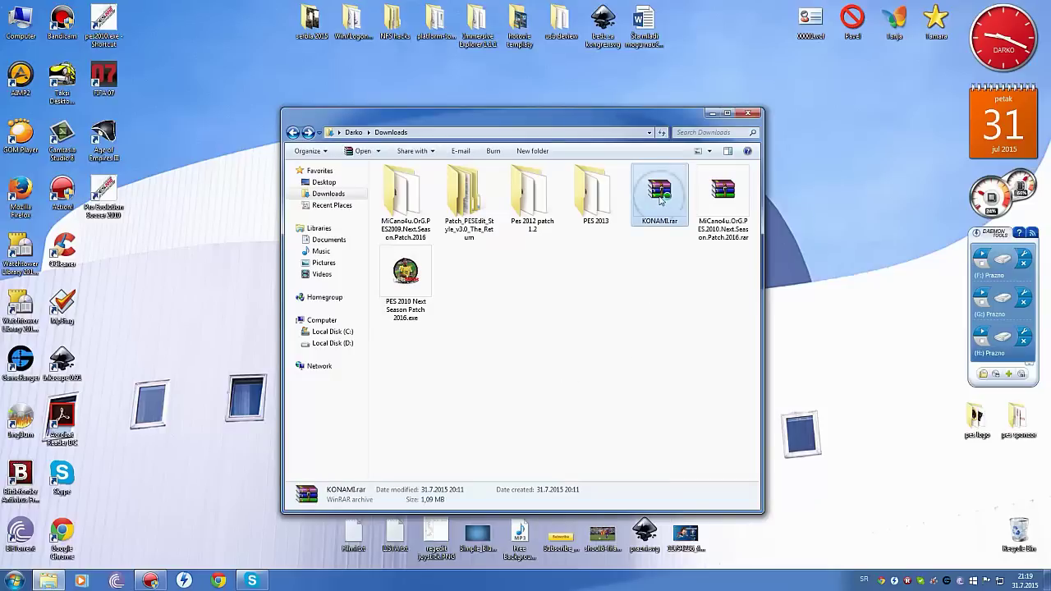
double_click(654, 200)
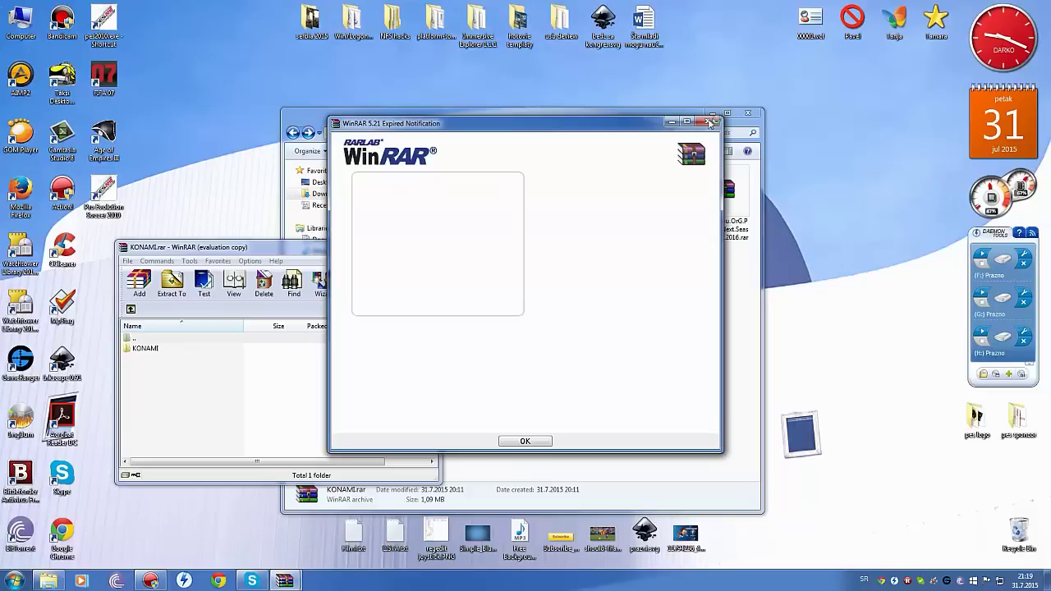
click(711, 123)
drag(288, 247, 557, 209)
click(436, 311)
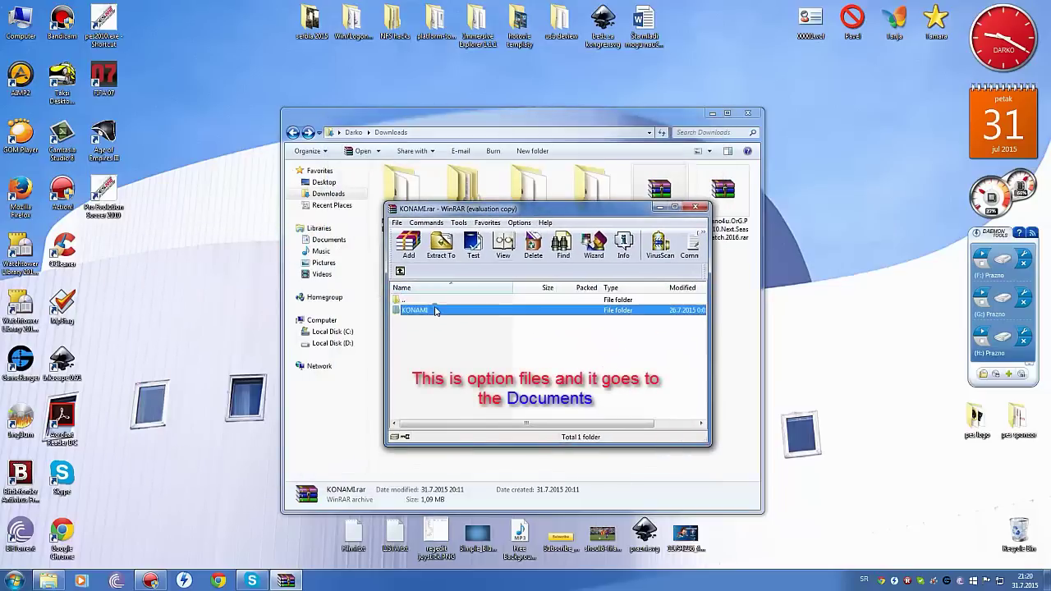
double_click(436, 310)
double_click(435, 310)
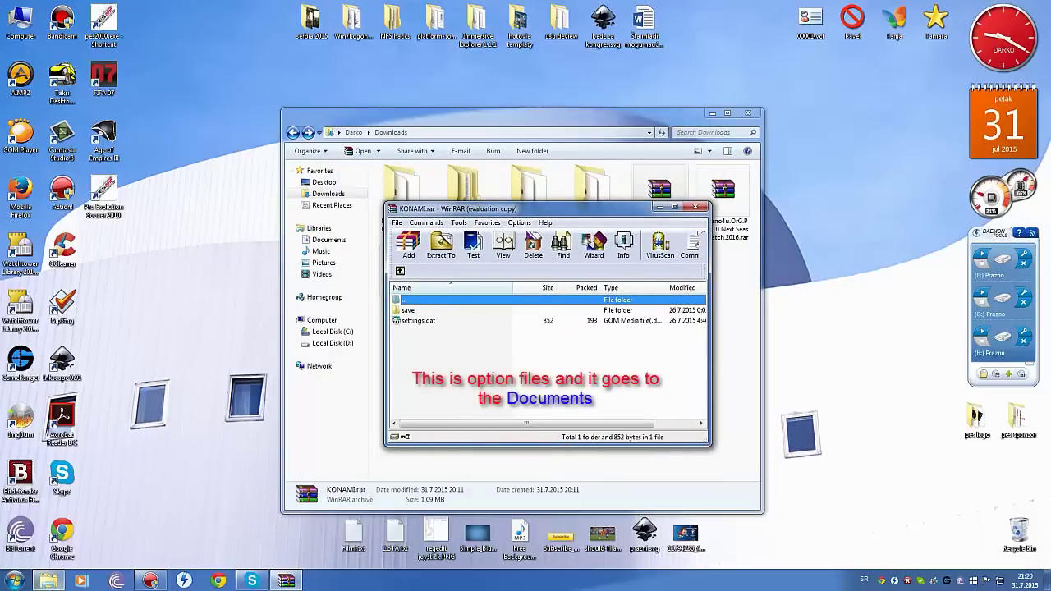
Drag settings.dat into Documents\KONAMI\Pro Evolution Soccer 2010, replacing the existing file.
click(15, 581)
click(169, 336)
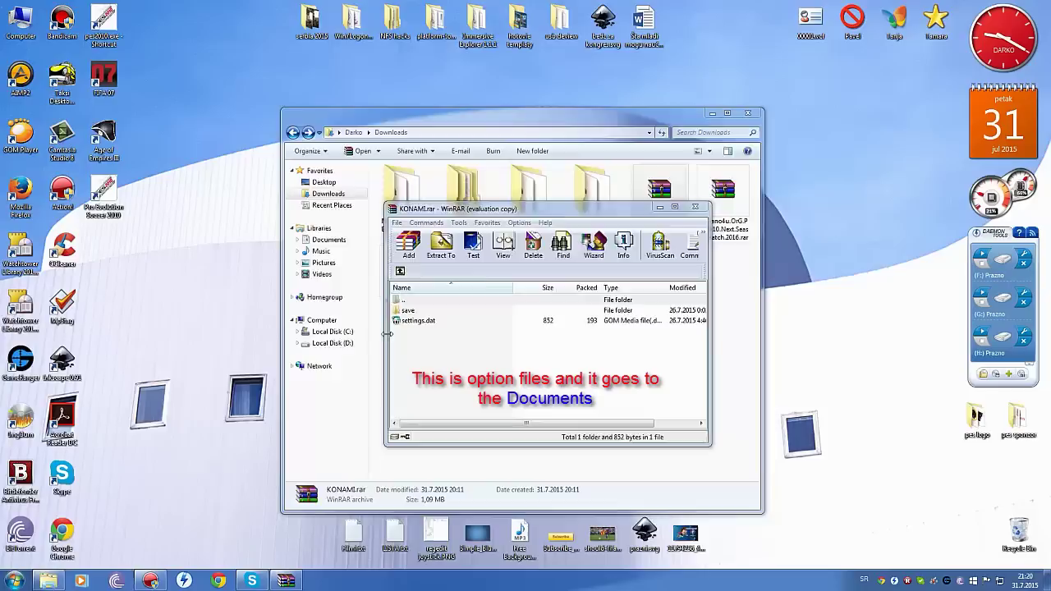
double_click(415, 294)
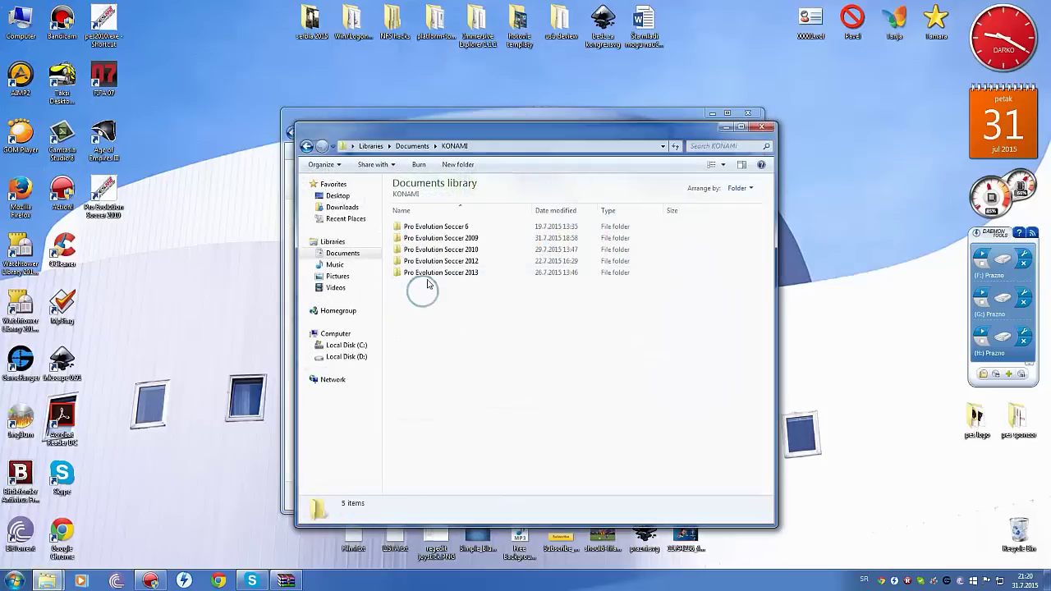
double_click(441, 249)
drag(464, 130, 353, 128)
click(682, 273)
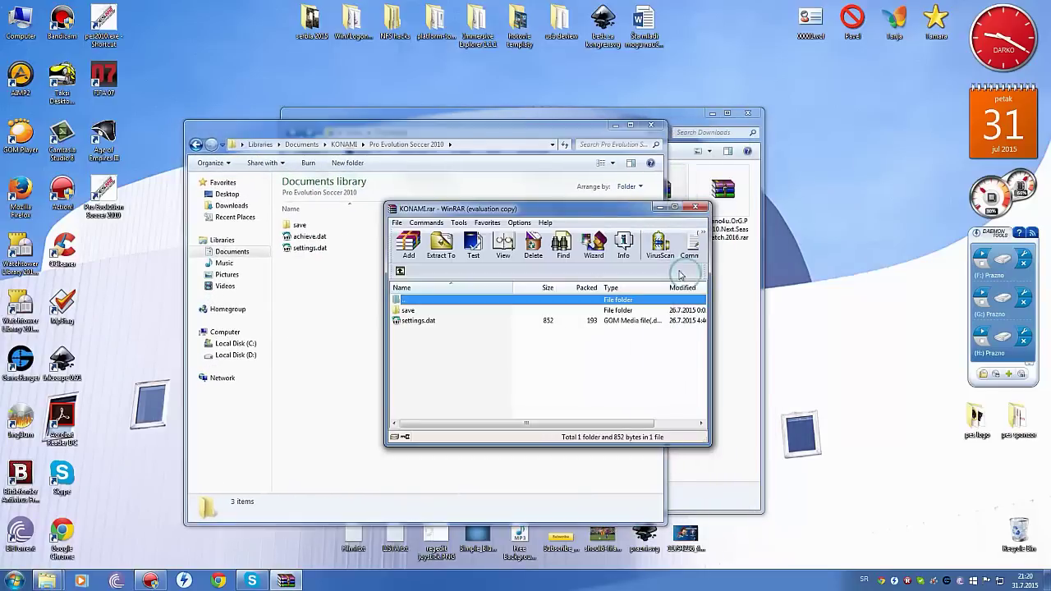
drag(587, 213, 697, 178)
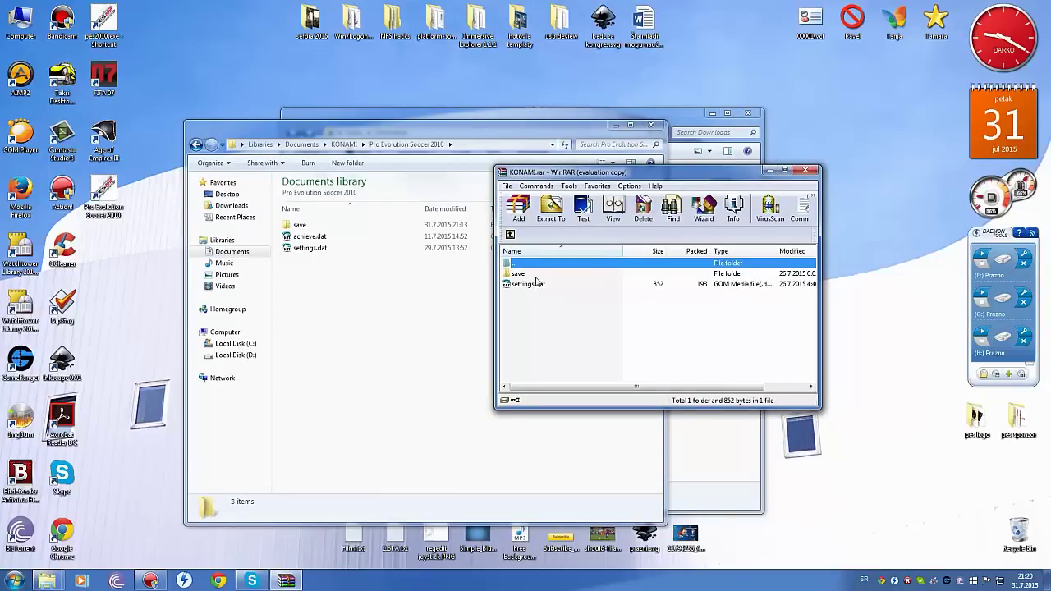
drag(524, 289, 371, 294)
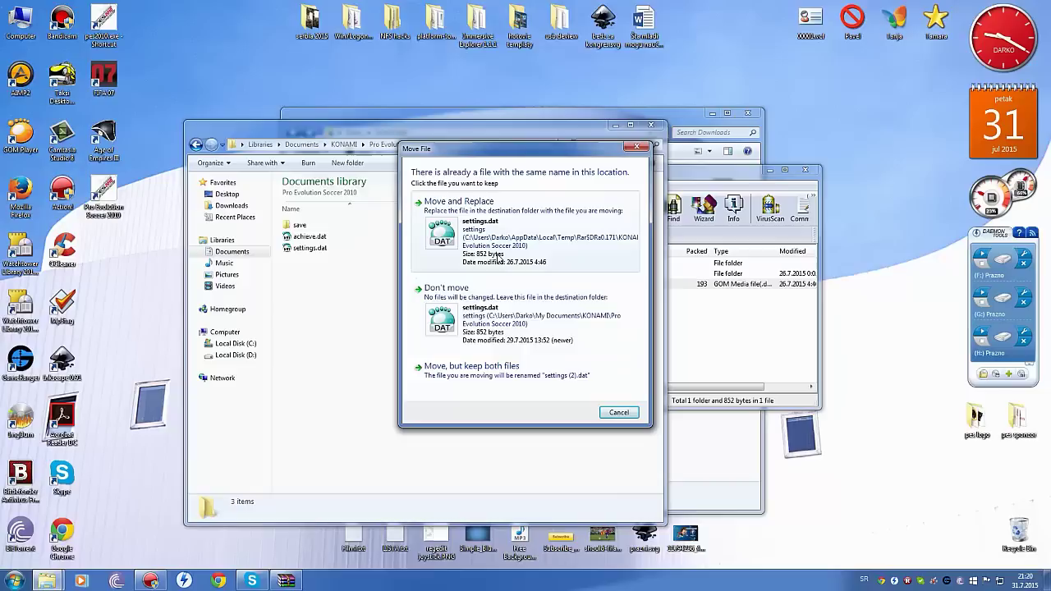
click(497, 256)
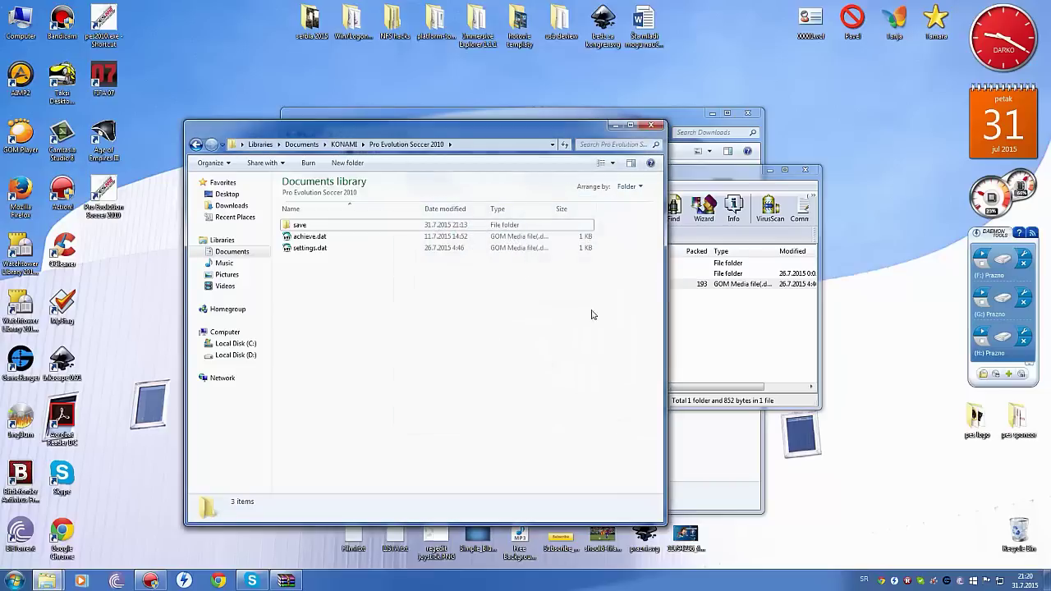
Replace PES2010_EDIT.bin, PES2010_EDIT_PesEditorConfig.xml and PES2010_OPTION.bin in the save folder, then close WinRAR.
click(737, 352)
double_click(529, 274)
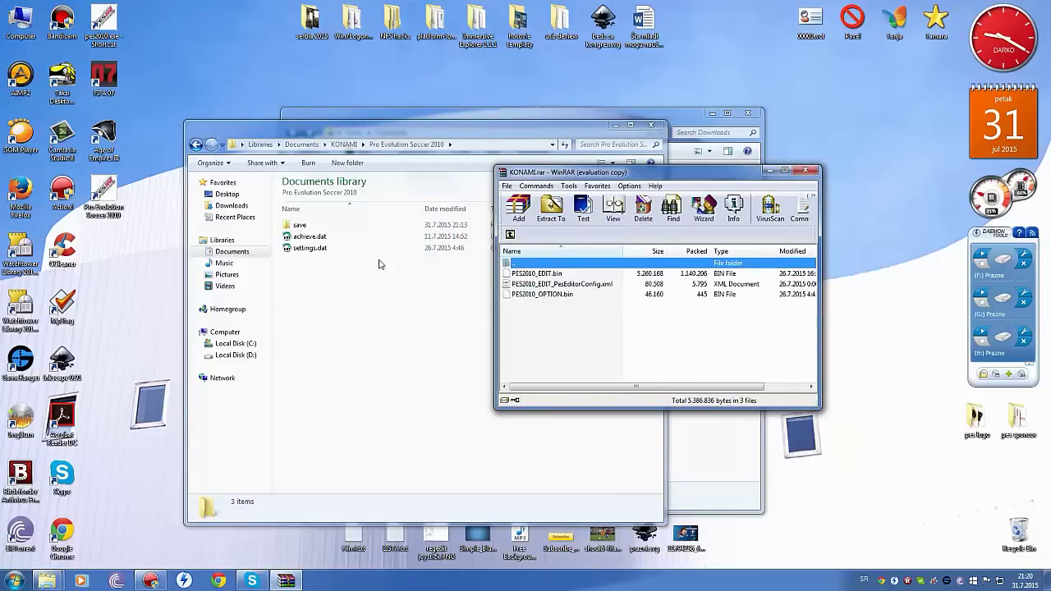
double_click(299, 224)
click(743, 349)
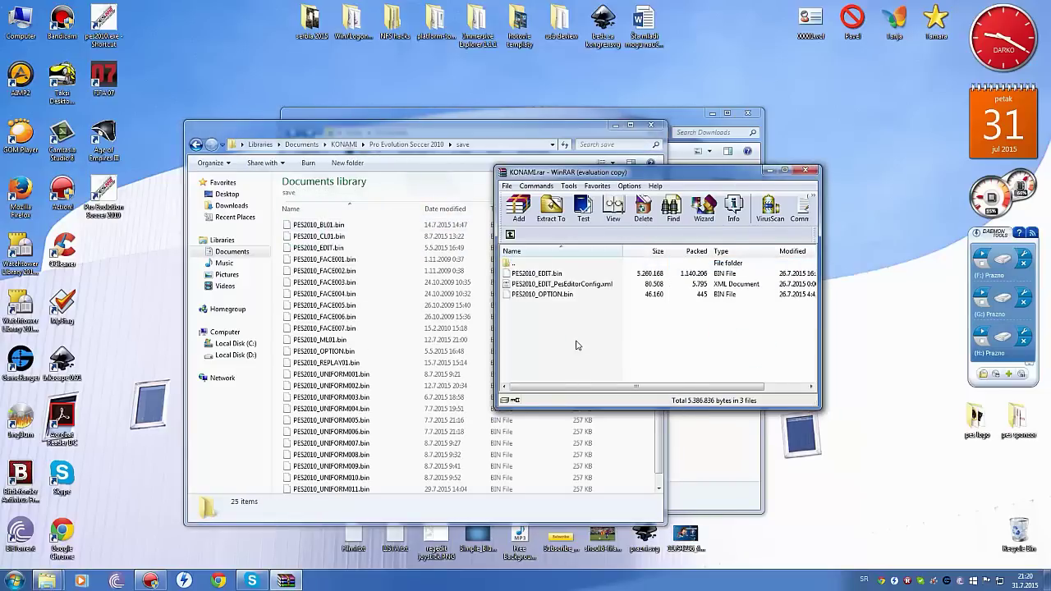
drag(576, 345, 483, 297)
drag(412, 309, 411, 309)
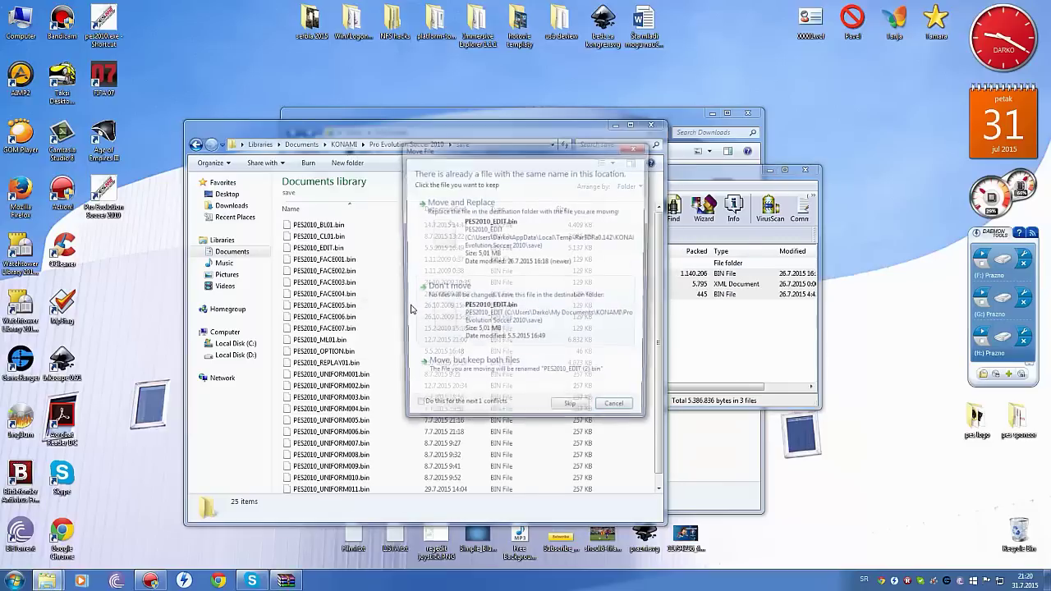
click(507, 264)
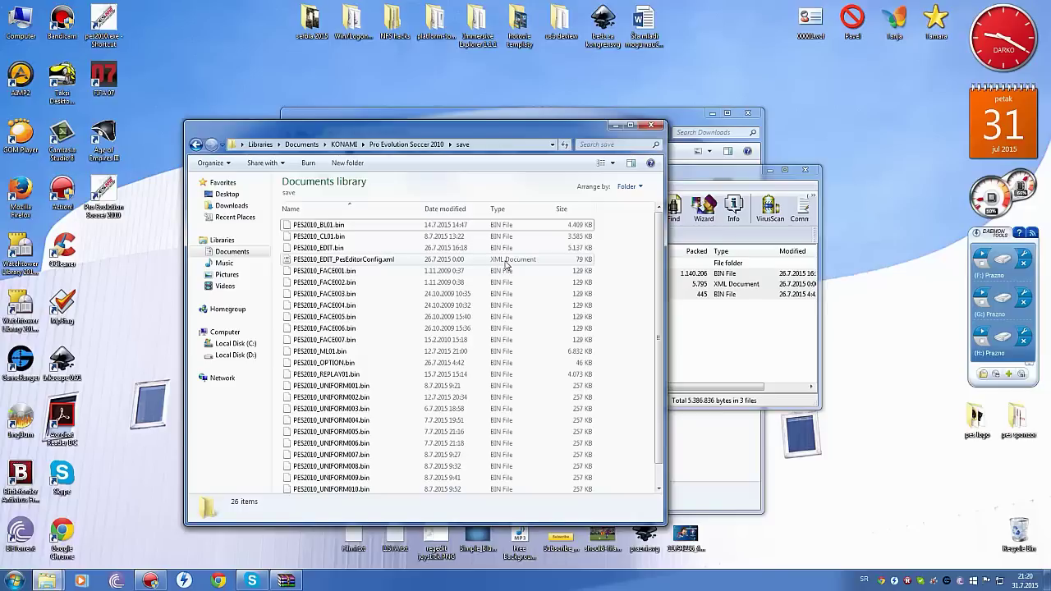
click(733, 355)
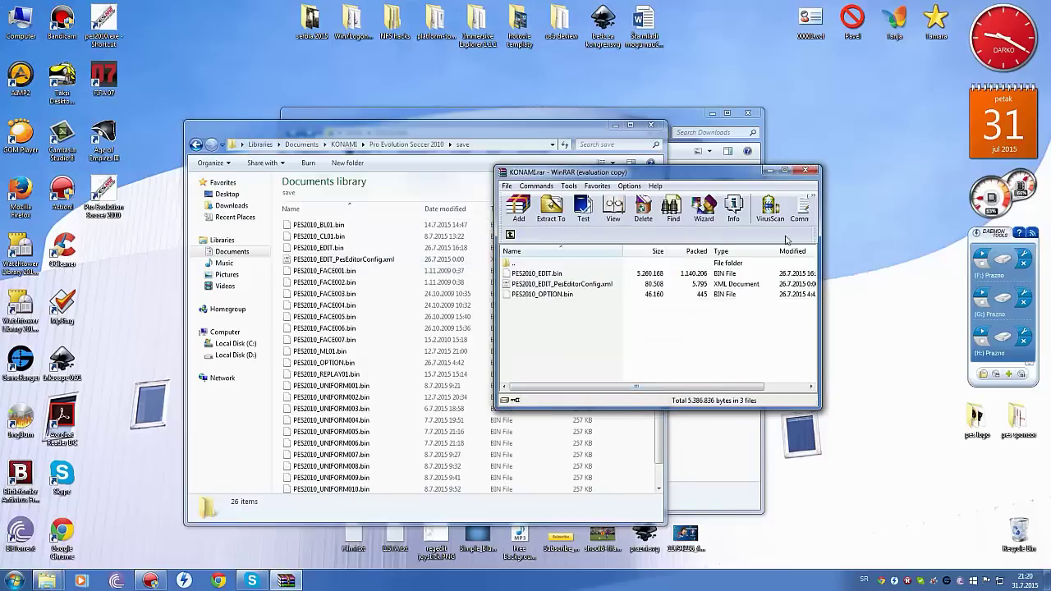
click(806, 171)
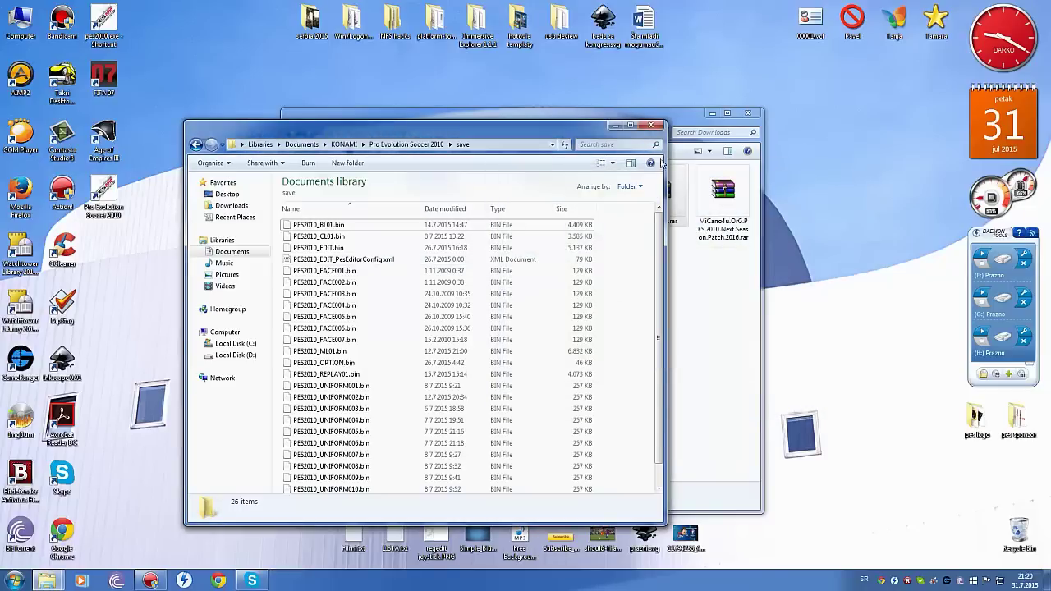
Navigate to D:\Program Files (x86)\KONAMI\Pro Evolution Soccer 2010\kitserver.
click(616, 125)
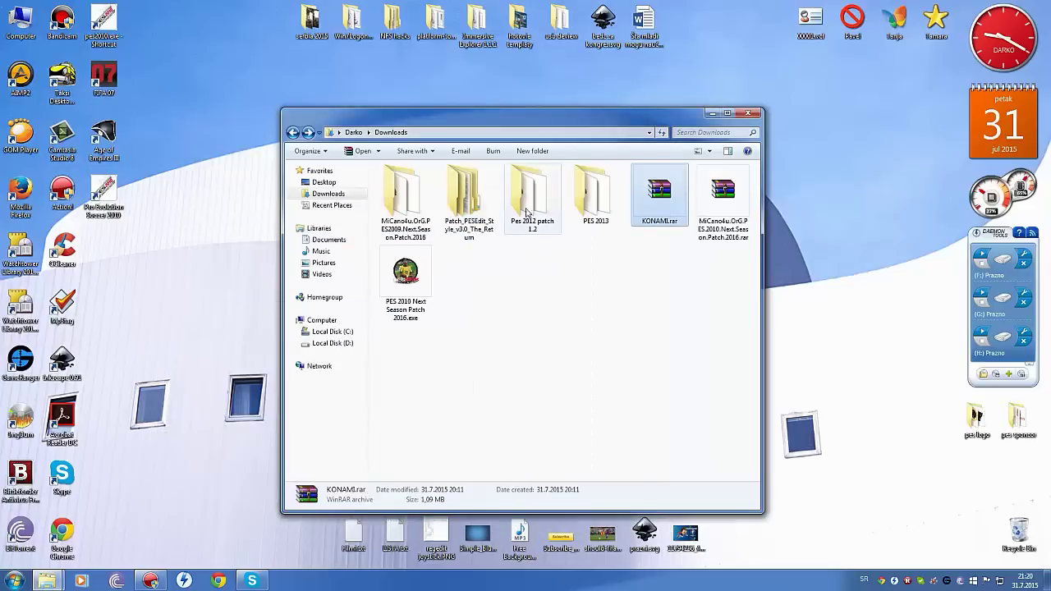
click(333, 344)
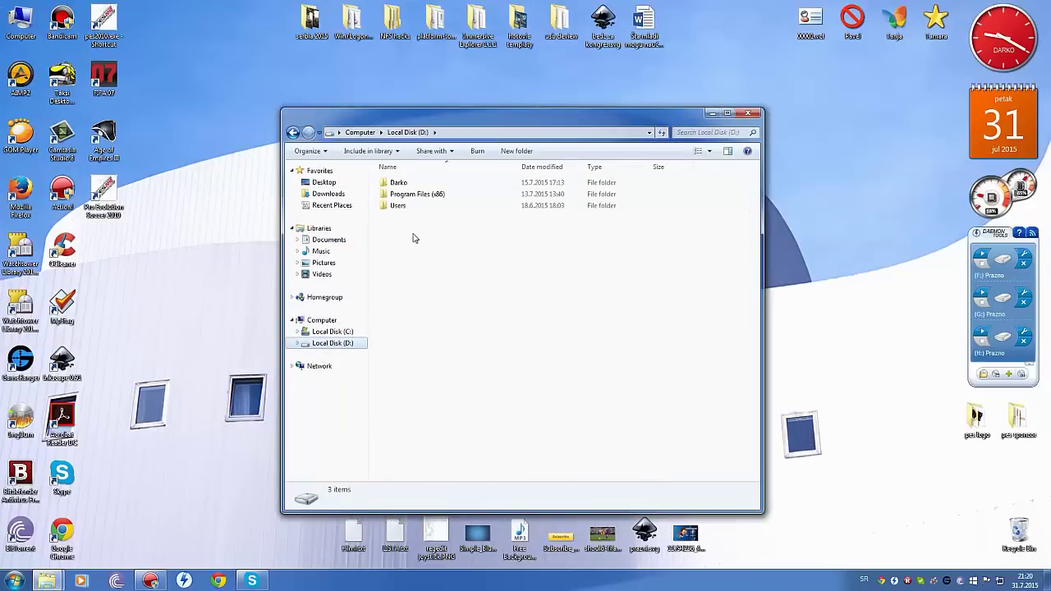
double_click(415, 194)
double_click(415, 219)
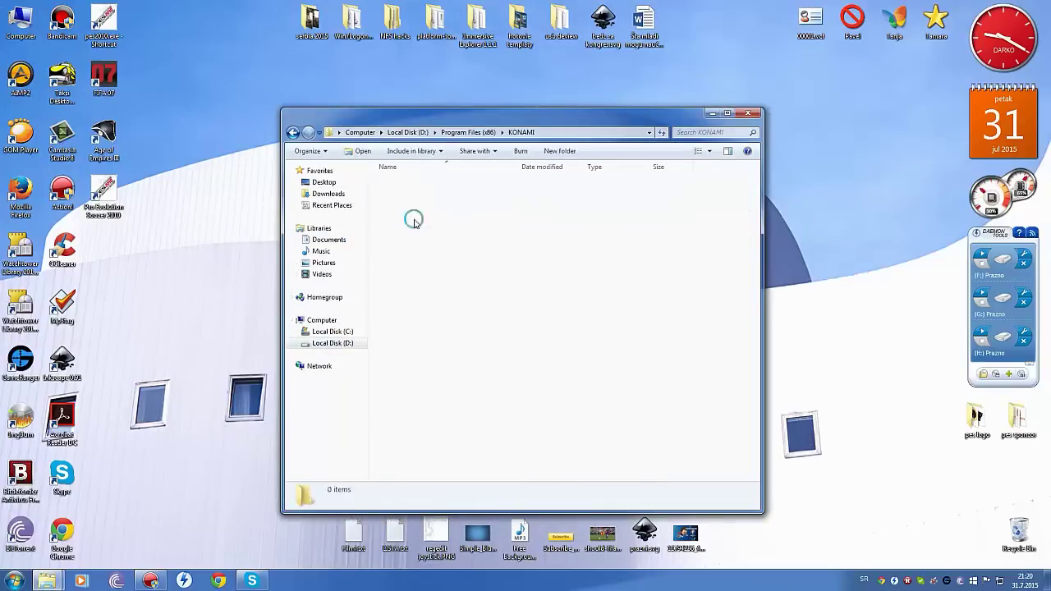
double_click(434, 196)
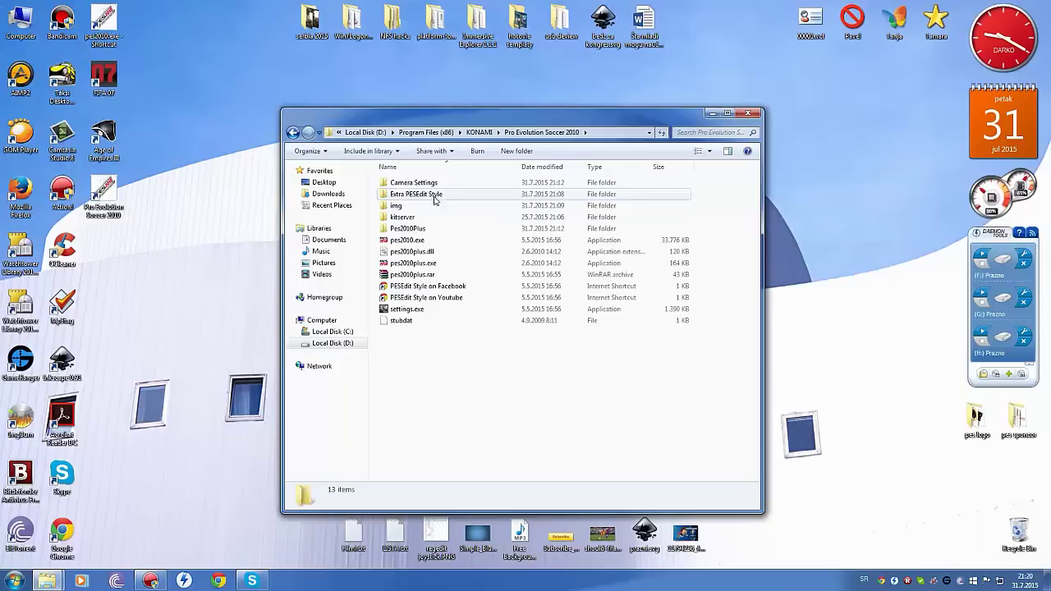
double_click(411, 217)
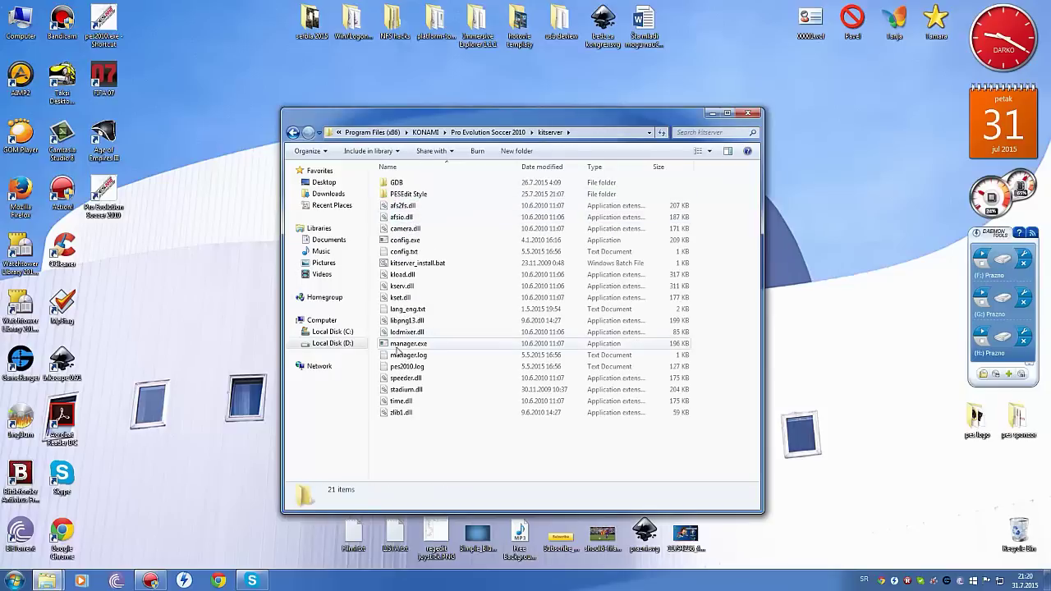
Run manager.exe to confirm KitServer shows ATTACHED, then close it and Explorer.
double_click(406, 345)
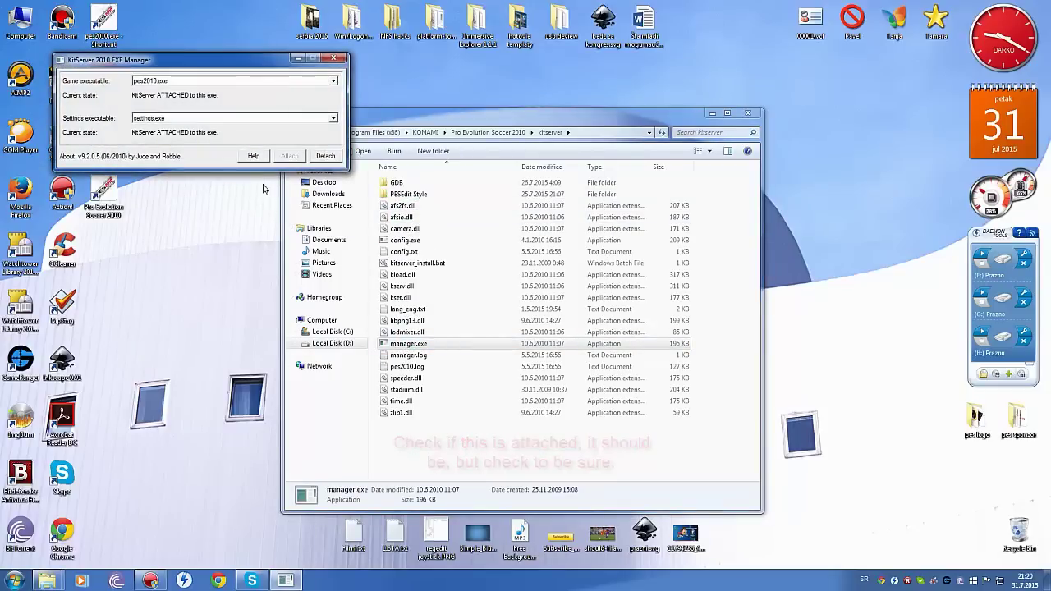
click(333, 59)
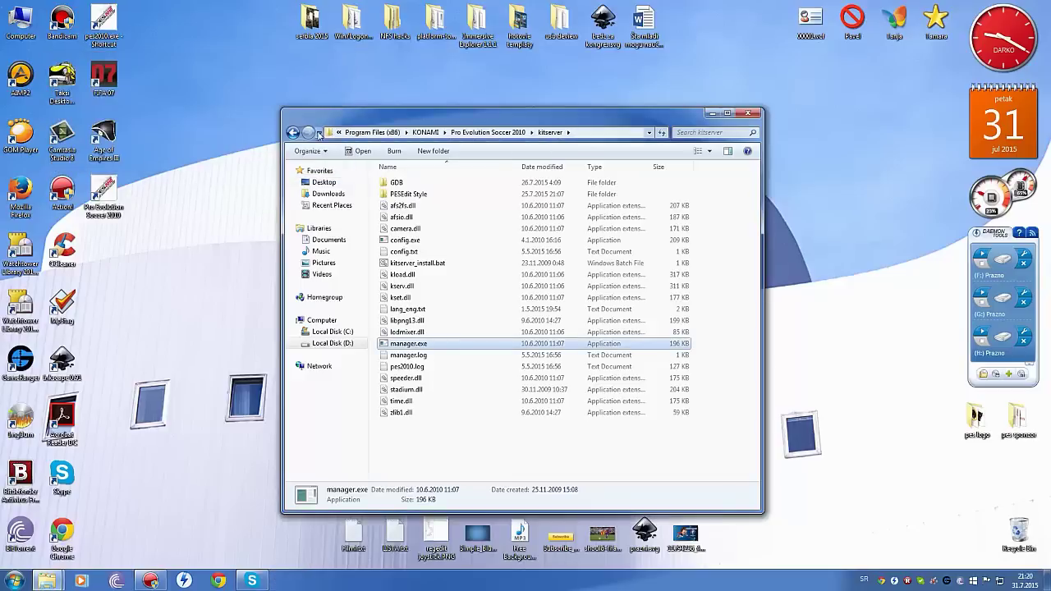
click(293, 133)
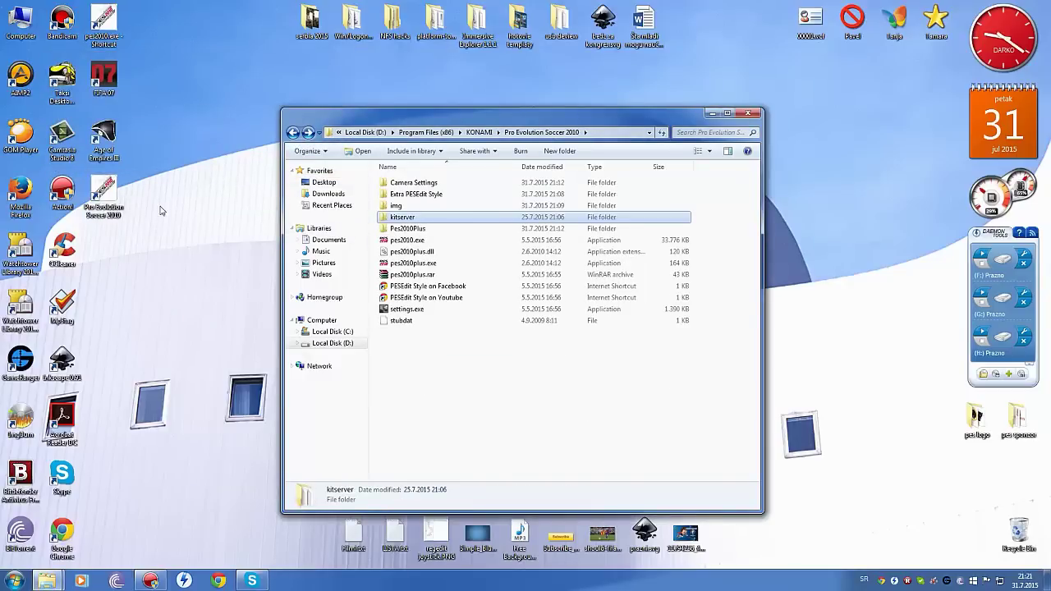
click(756, 115)
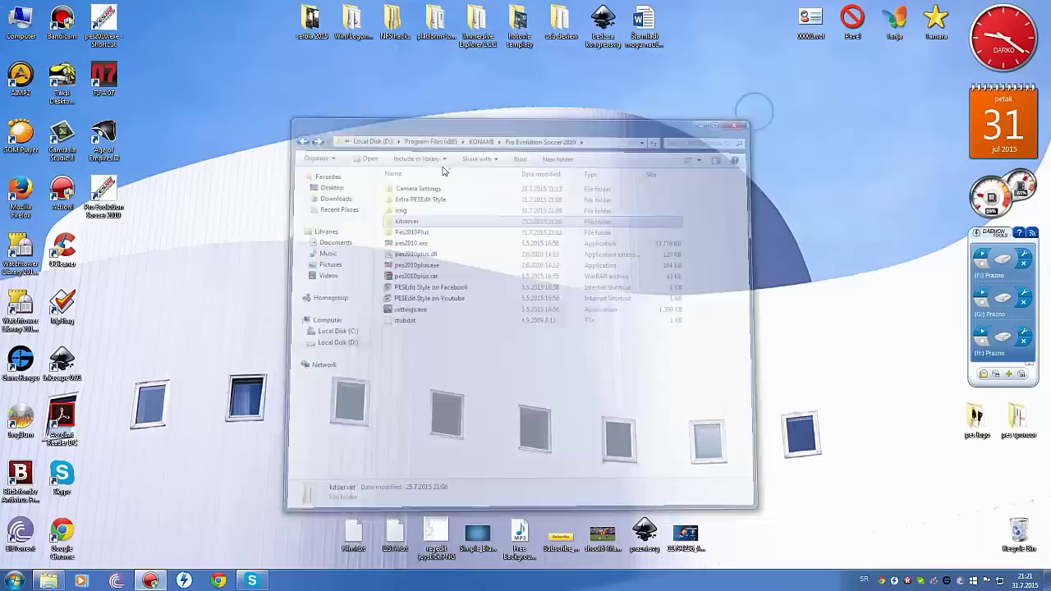